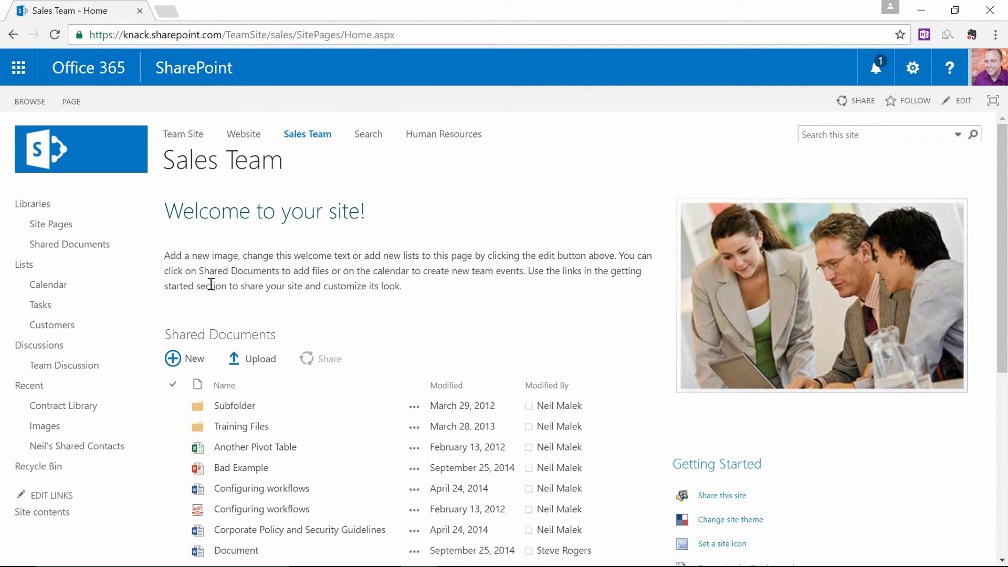
Step: Open the Customers list from Quick Launch and bring up its list-management commands
{"action": "left_click", "coordinate": [63, 329]}
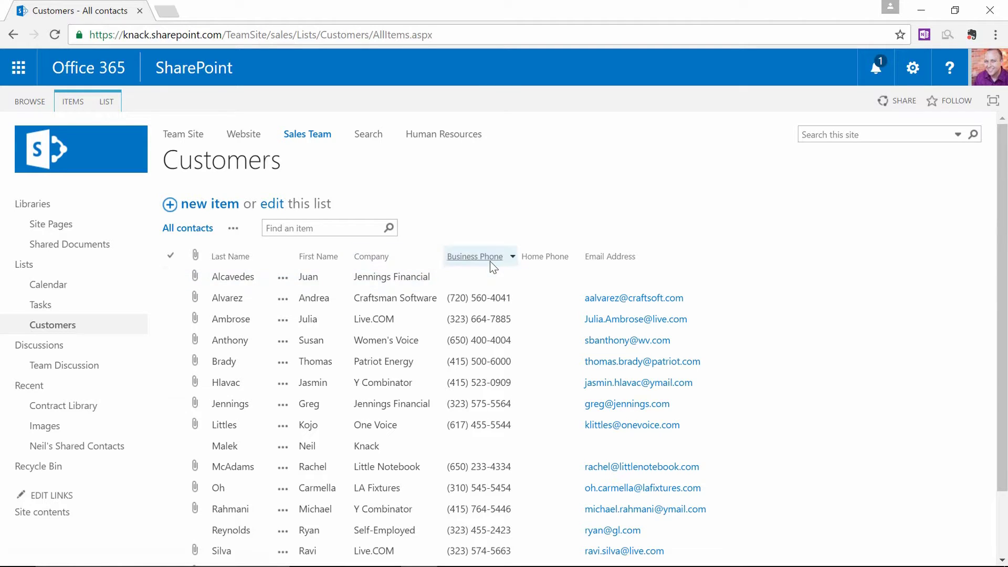
{"action": "left_click", "coordinate": [625, 270]}
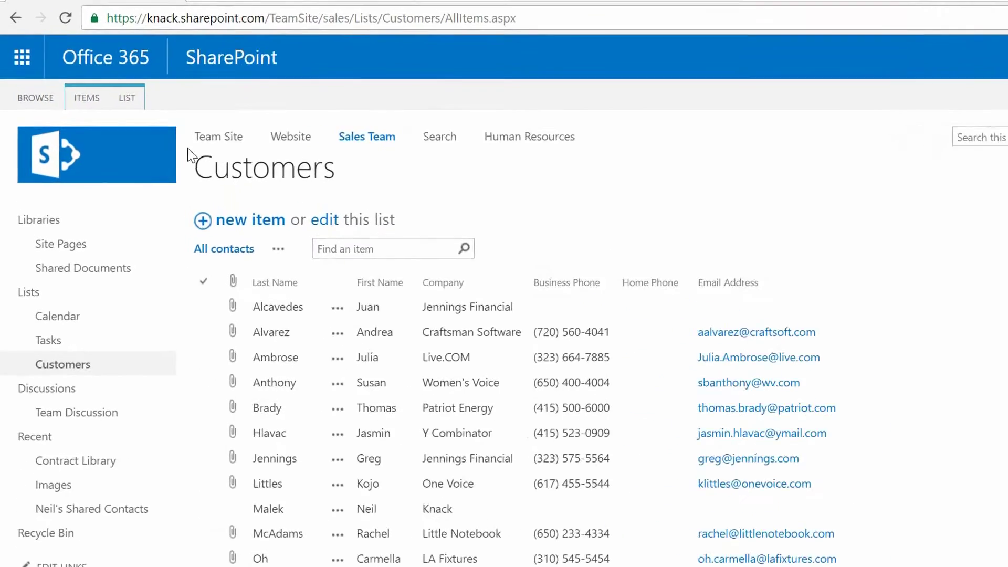
{"action": "left_click", "coordinate": [129, 100]}
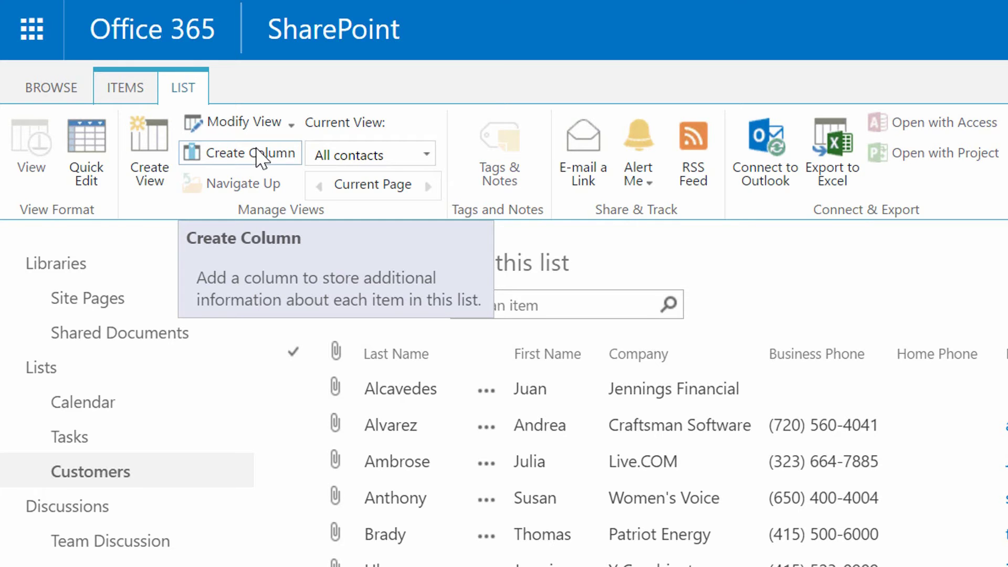
Step: Create a 'Twitter Handle' column of type Hyperlink or Picture, with URL format Hyperlink
{"action": "left_click", "coordinate": [256, 152]}
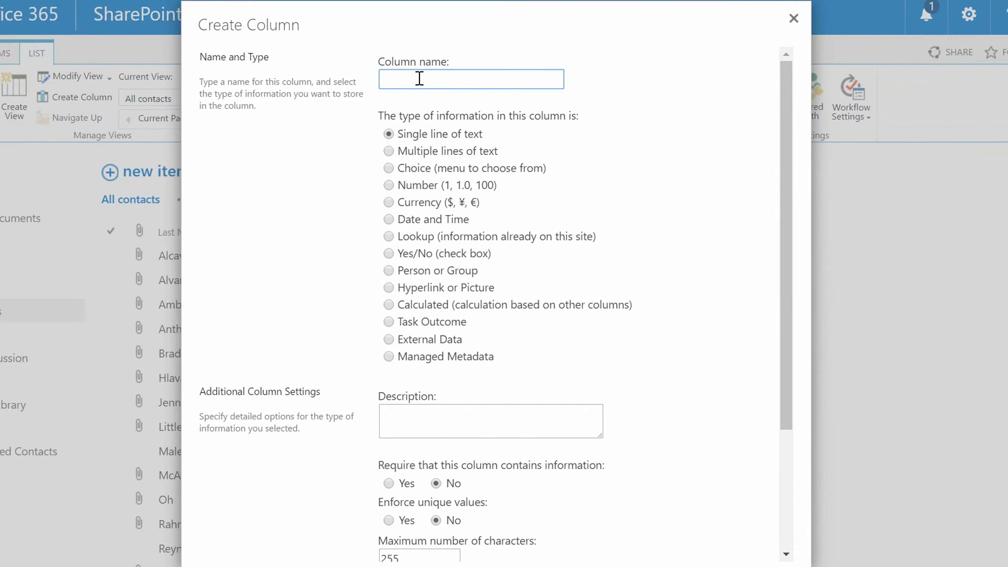
{"action": "type", "text": "Twitter Handle"}
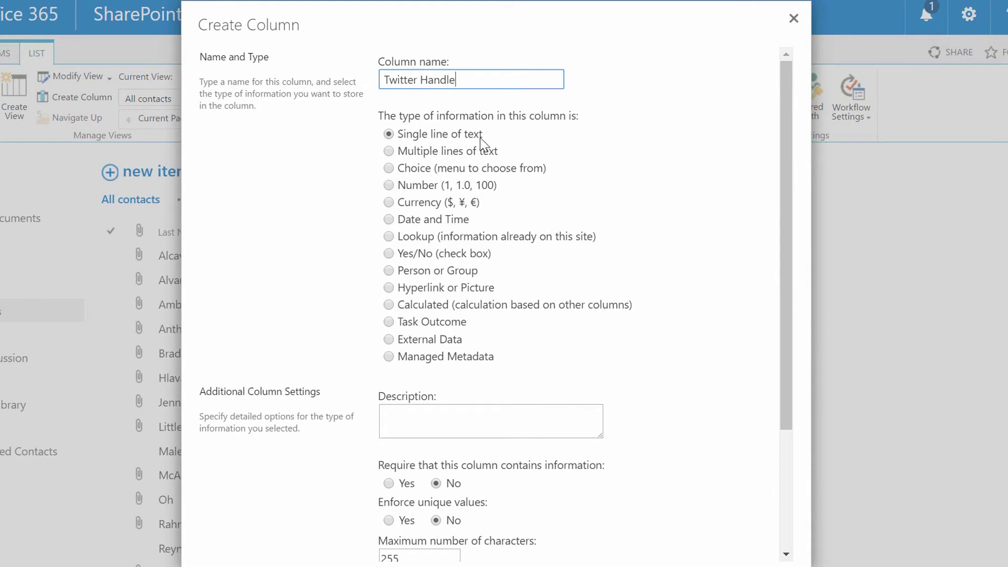
{"action": "left_click", "coordinate": [460, 290]}
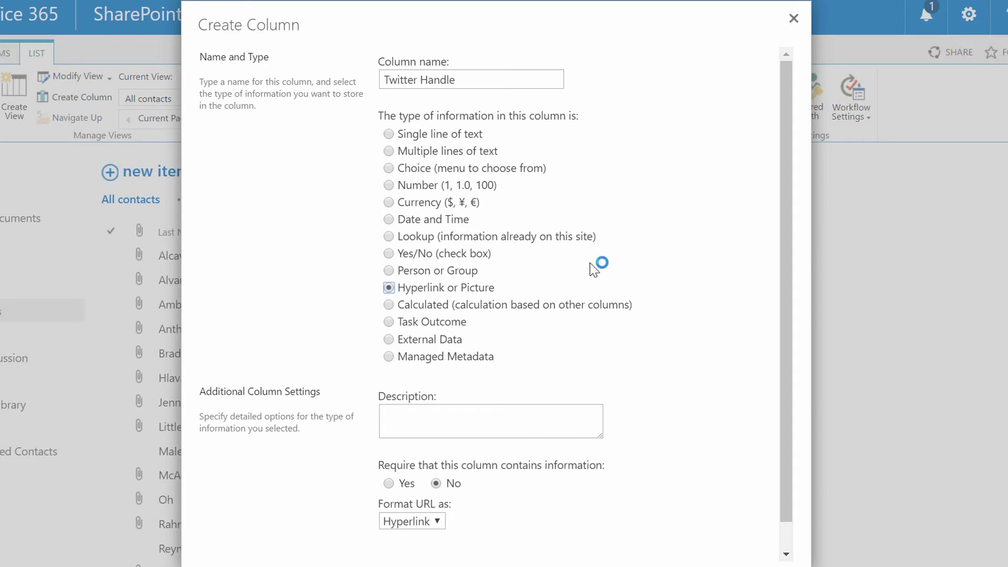
{"action": "scroll", "coordinate": [599, 265], "scroll_direction": "down", "scroll_amount": 1}
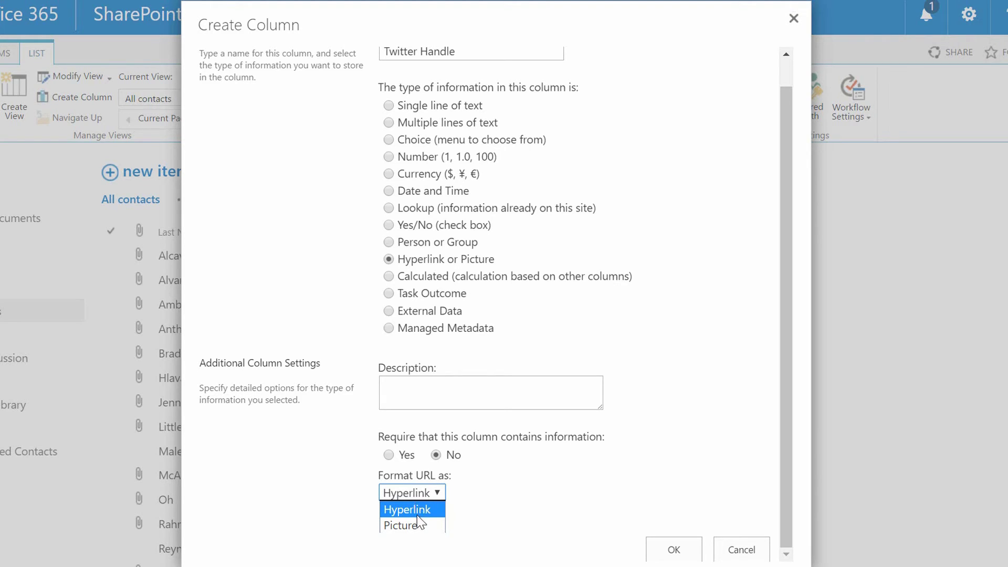
{"action": "left_click", "coordinate": [439, 496]}
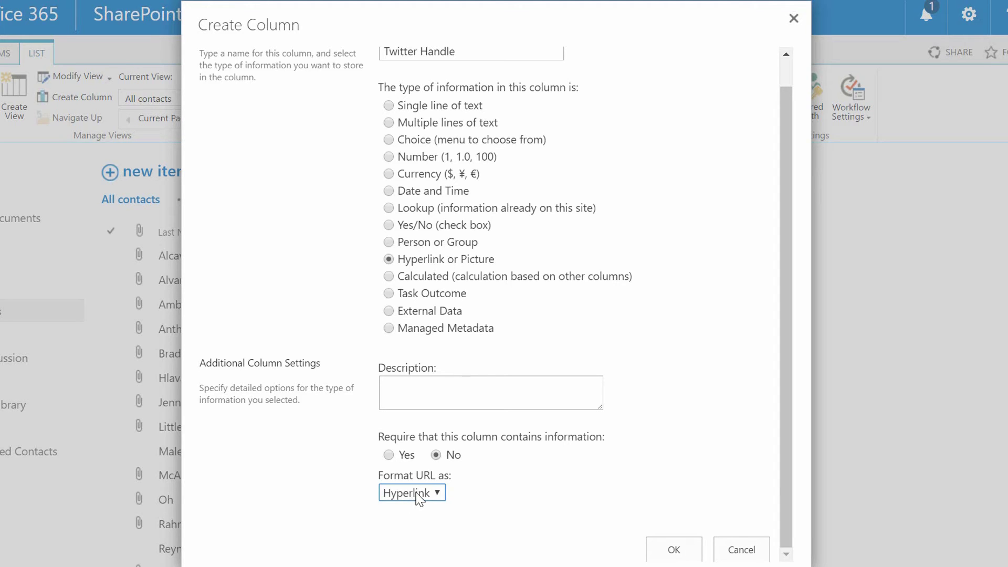
{"action": "left_click", "coordinate": [672, 549]}
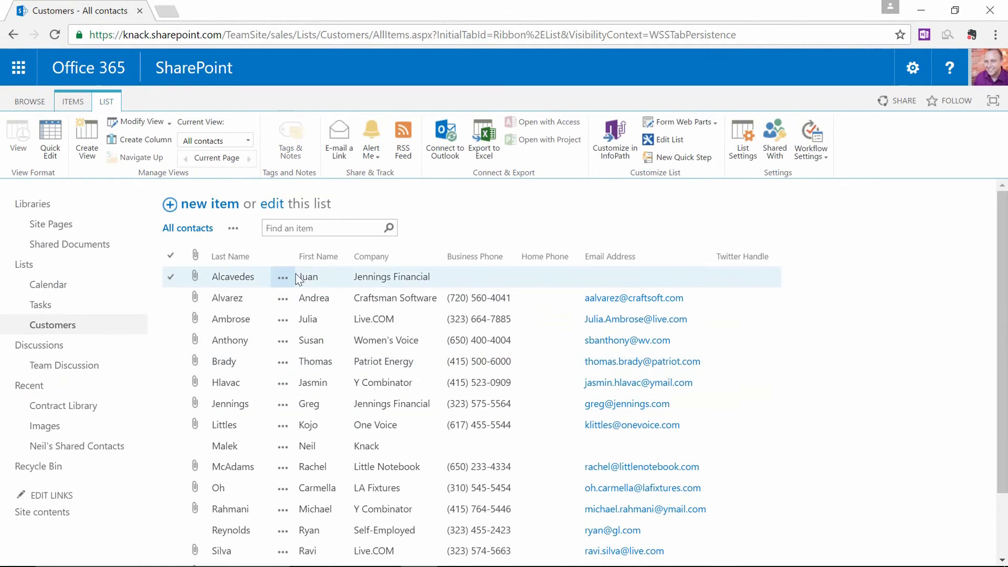
Step: Start a new customer record and enter the contact's last and first names
{"action": "left_click", "coordinate": [215, 206]}
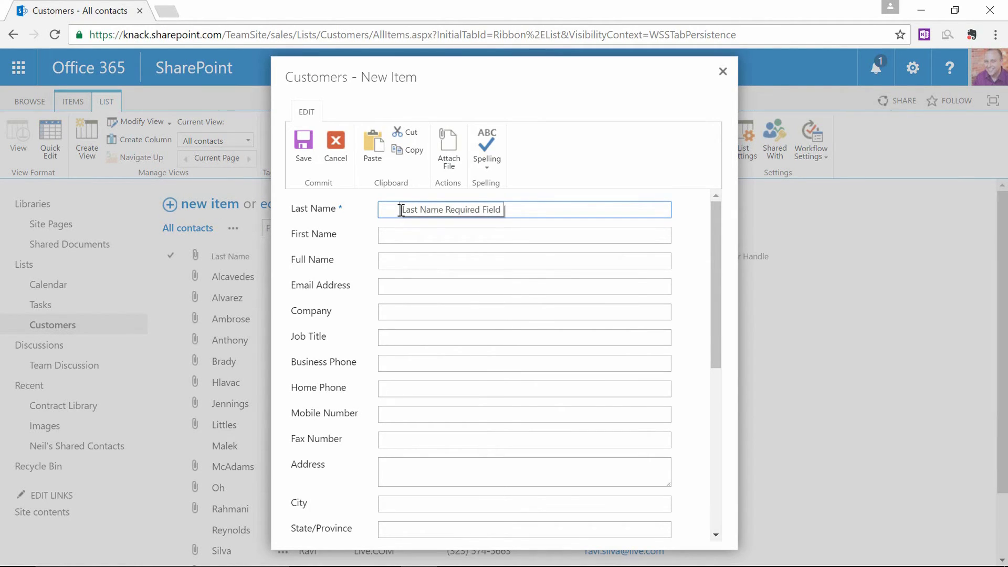
{"action": "type", "text": "N"}
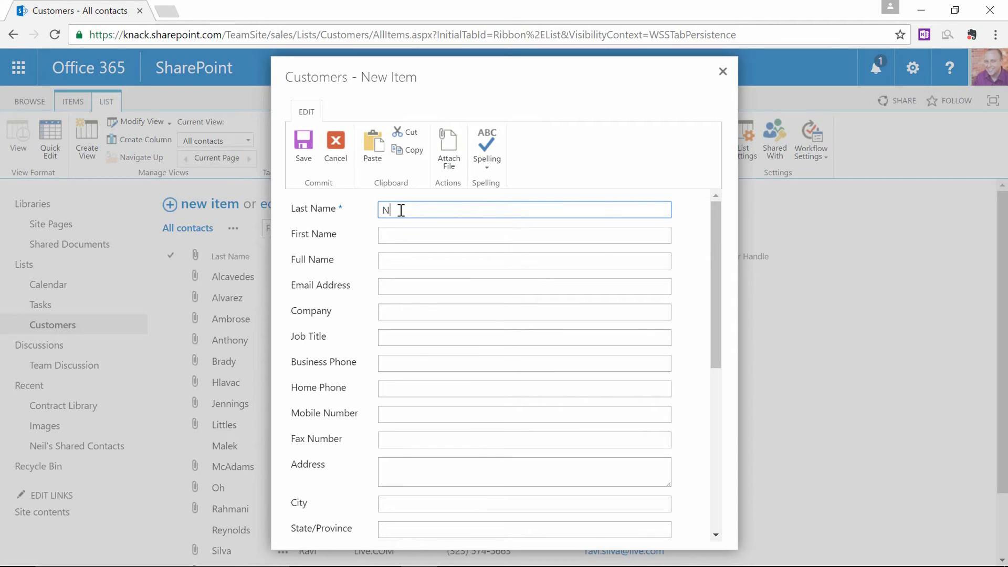
{"action": "type", "text": "eil"}
{"action": "key", "text": "Tab"}
{"action": "key", "text": "shift+Tab"}
{"action": "type", "text": "Malek"}
{"action": "key", "text": "Tab"}
{"action": "type", "text": "Neil"}
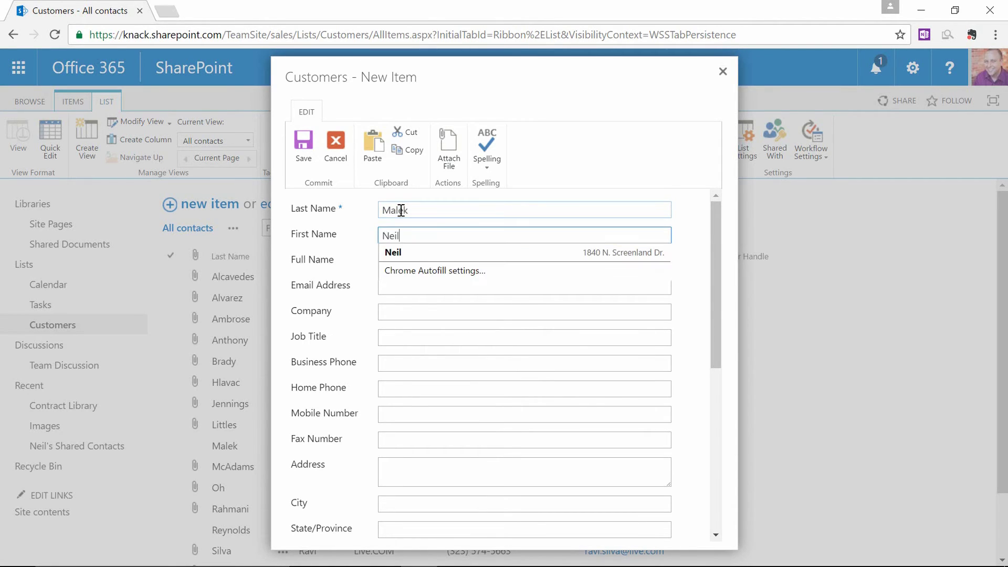
{"action": "key", "text": "Tab"}
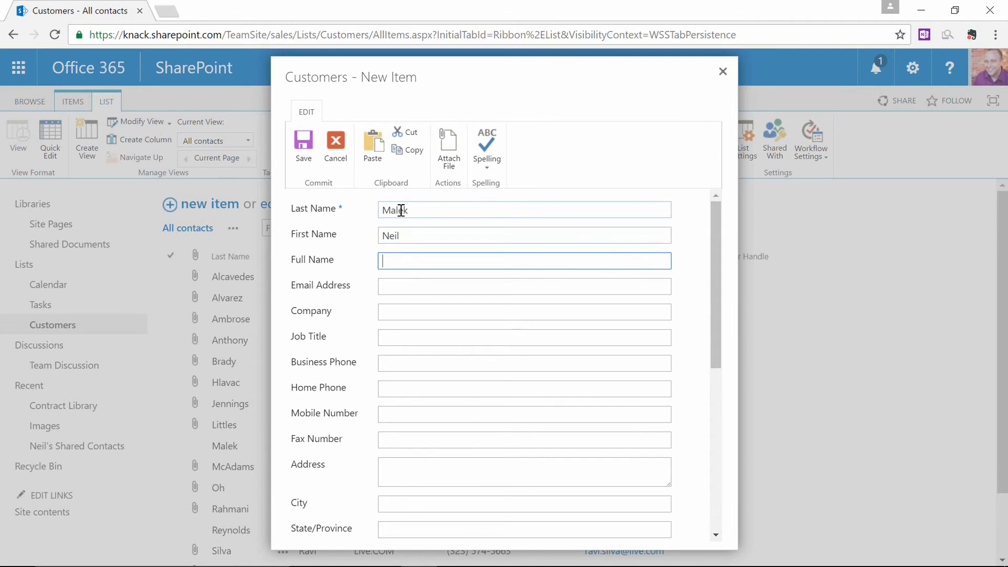
{"action": "key", "text": "Tab"}
{"action": "key", "text": "Tab"}
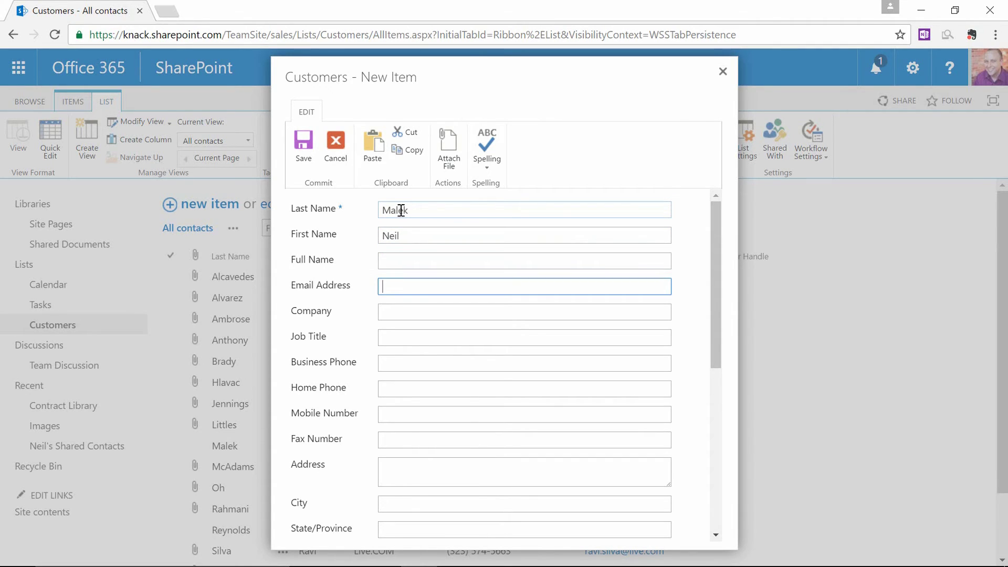
{"action": "key", "text": "Tab"}
{"action": "key", "text": "Tab"}
{"action": "key", "text": "Tab"}
{"action": "key", "text": "Tab"}
{"action": "key", "text": "Tab"}
{"action": "key", "text": "Tab"}
{"action": "key", "text": "Tab"}
{"action": "key", "text": "Tab"}
{"action": "key", "text": "Tab"}
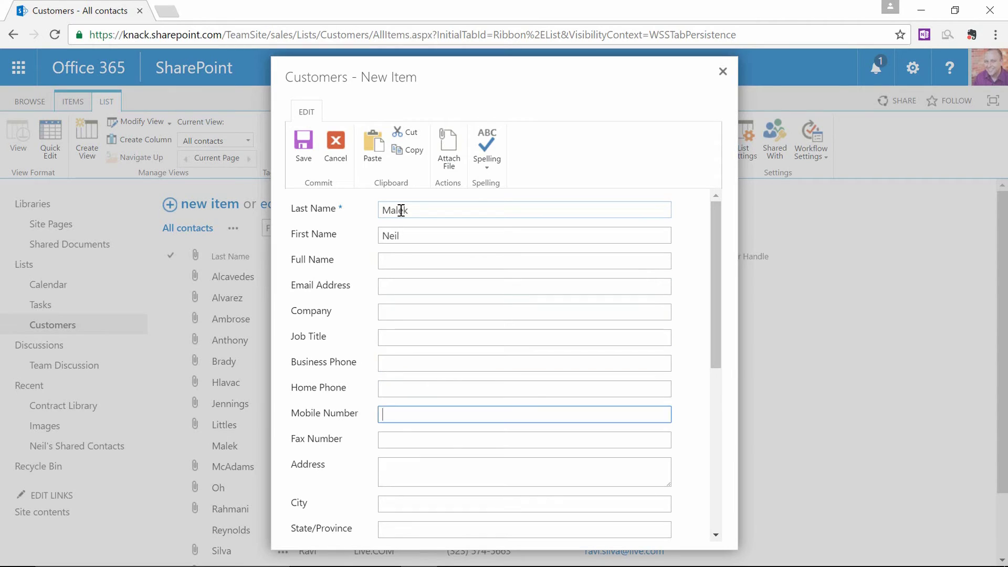
{"action": "key", "text": "Tab"}
{"action": "key", "text": "Tab"}
{"action": "key", "text": "Tab"}
{"action": "key", "text": "Tab"}
{"action": "key", "text": "Tab"}
{"action": "key", "text": "Tab"}
{"action": "key", "text": "Tab"}
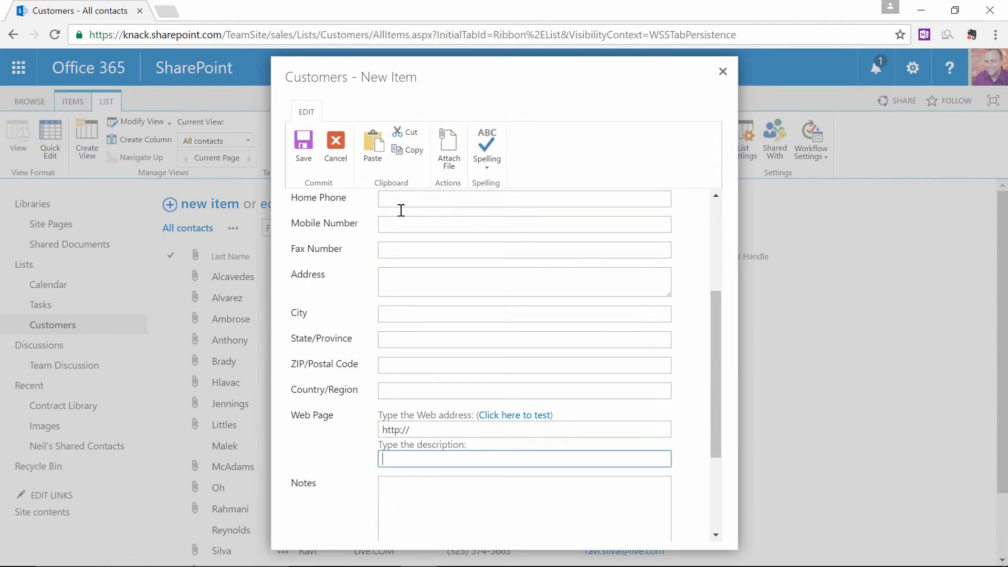
{"action": "key", "text": "Tab"}
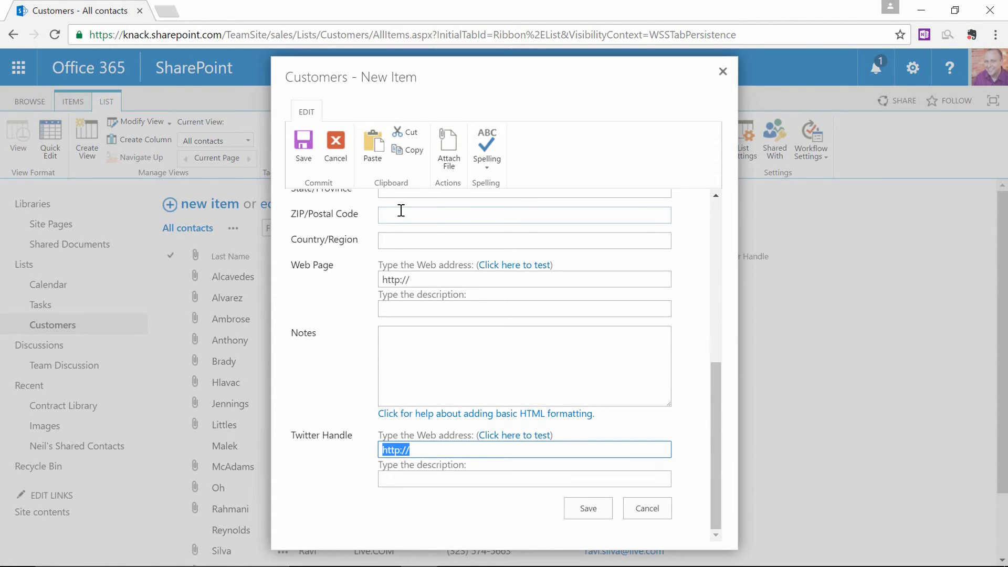
{"action": "key", "text": "End"}
{"action": "type", "text": "twitter.com/"}
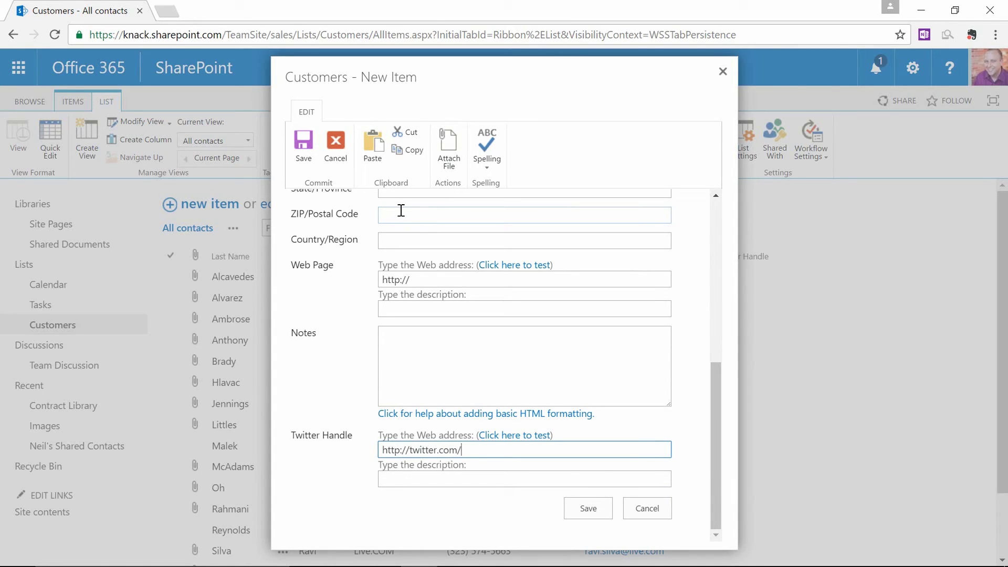
{"action": "type", "text": "neilmalek"}
{"action": "left_click", "coordinate": [584, 505]}
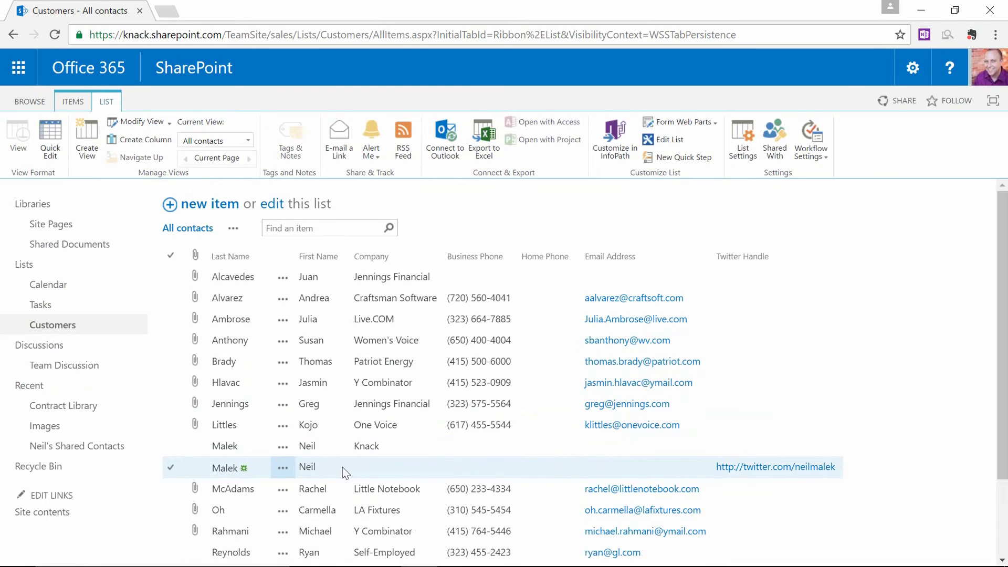
Step: Test the new record's Twitter Handle link, then go back to the Customers list
{"action": "left_click", "coordinate": [790, 470]}
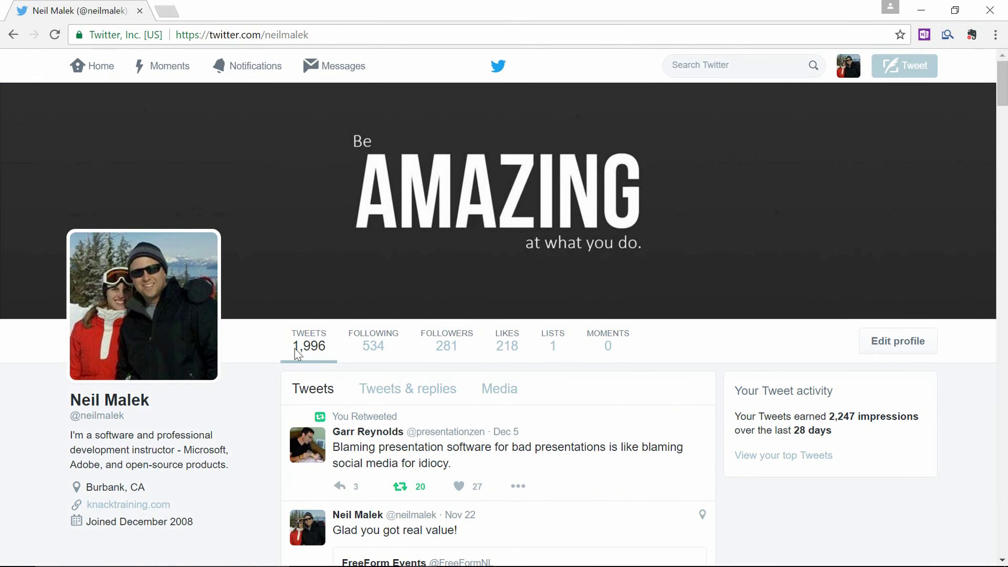
{"action": "left_click", "coordinate": [13, 36]}
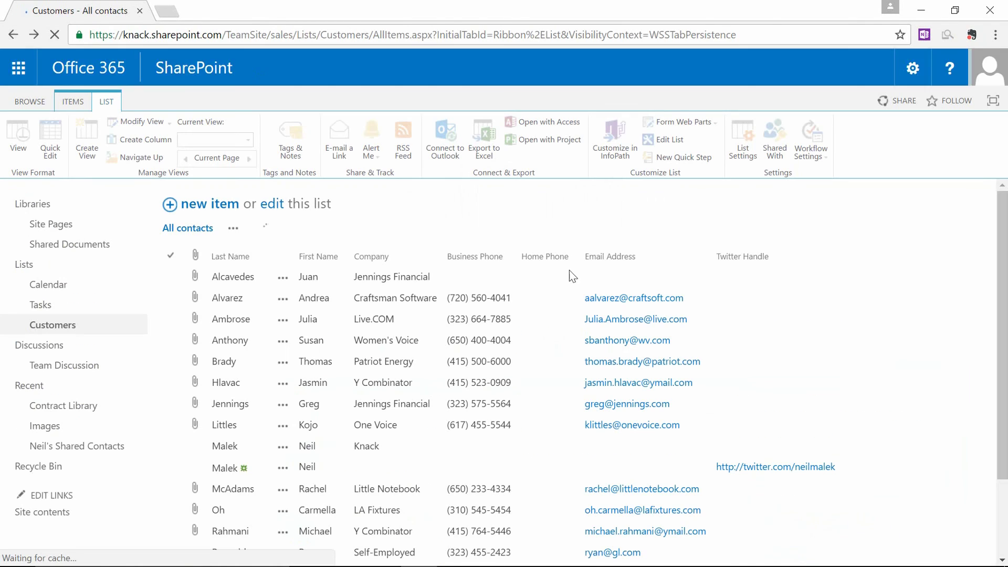